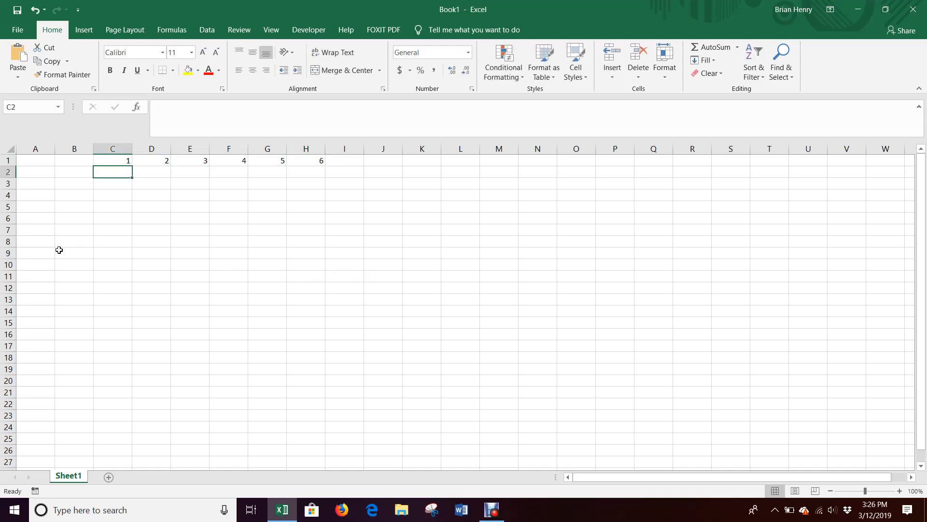
Step: Enter the label FV in A4 and the value 6000000 in B4
left_click(47, 196)
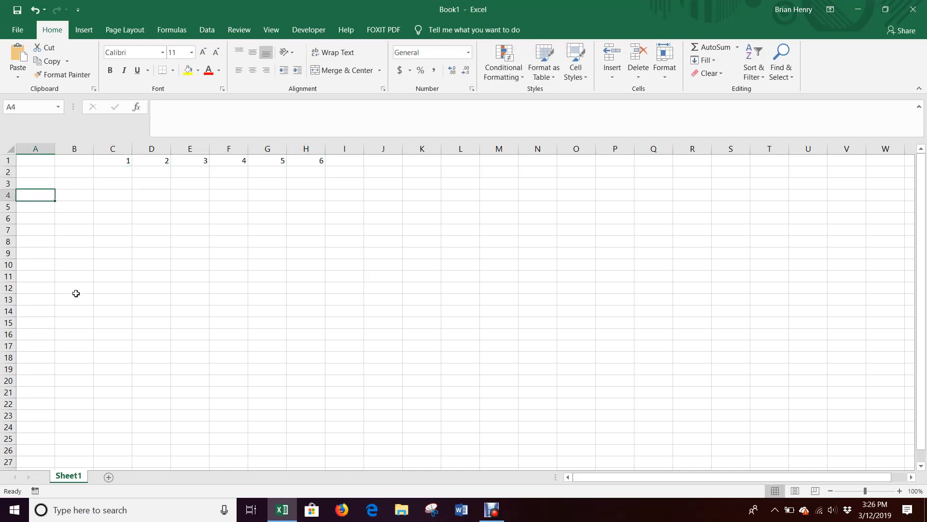
type("FV")
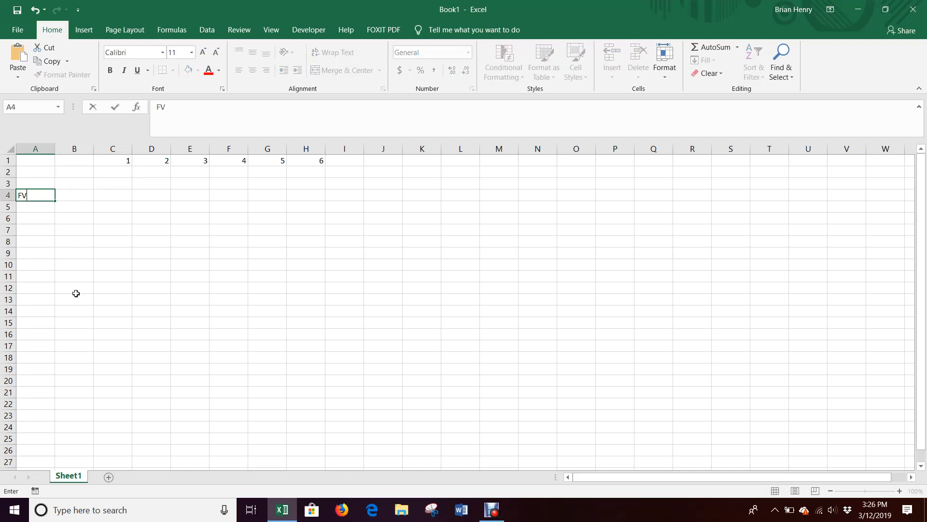
key("Tab")
type("600")
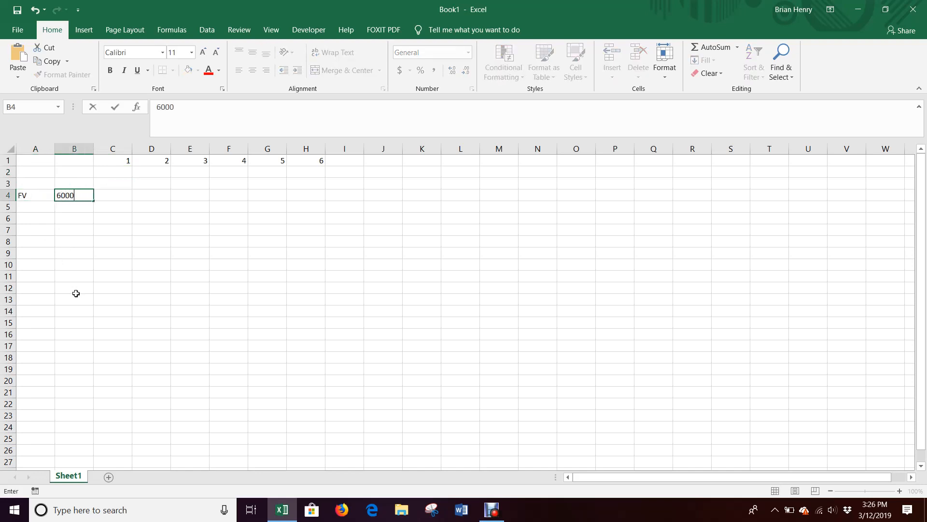
type("0000")
key("Return")
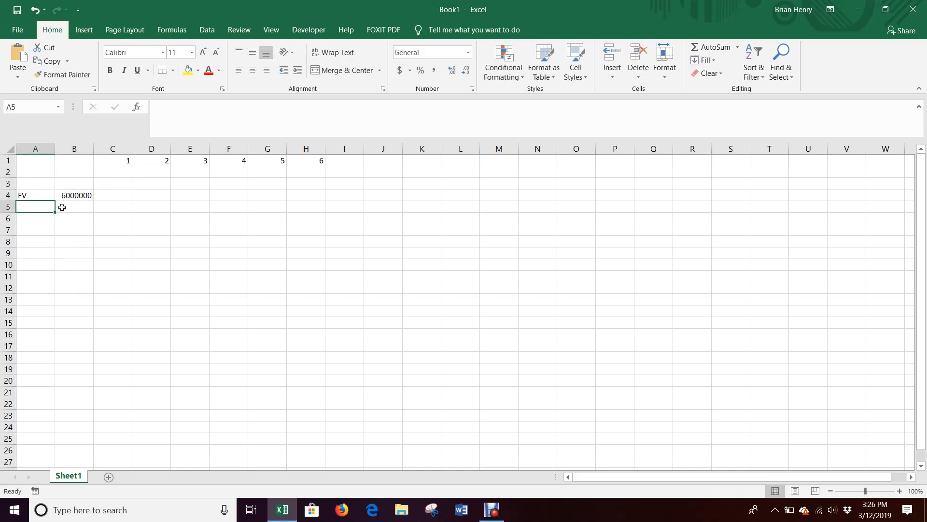
Step: Format the FV value in B4 with comma style and no decimal places
left_click(68, 193)
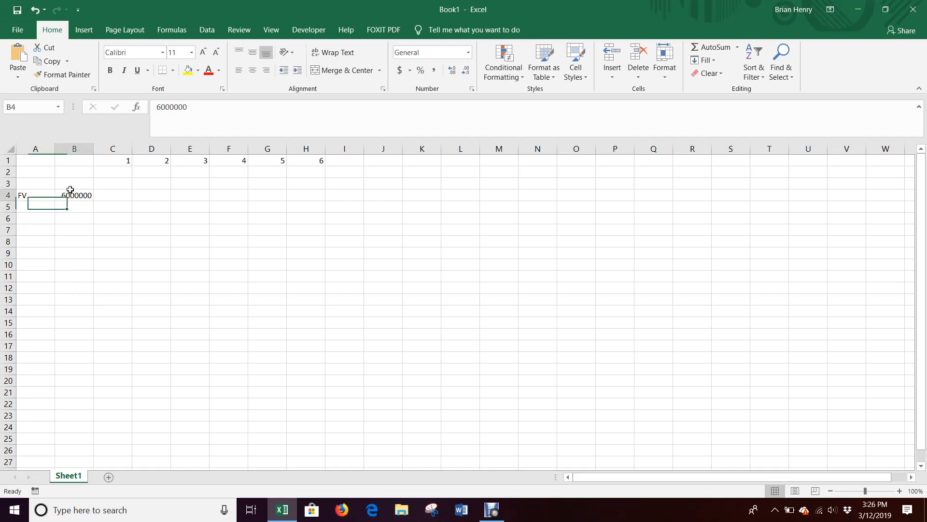
left_click(437, 70)
left_click(466, 71)
left_click(466, 70)
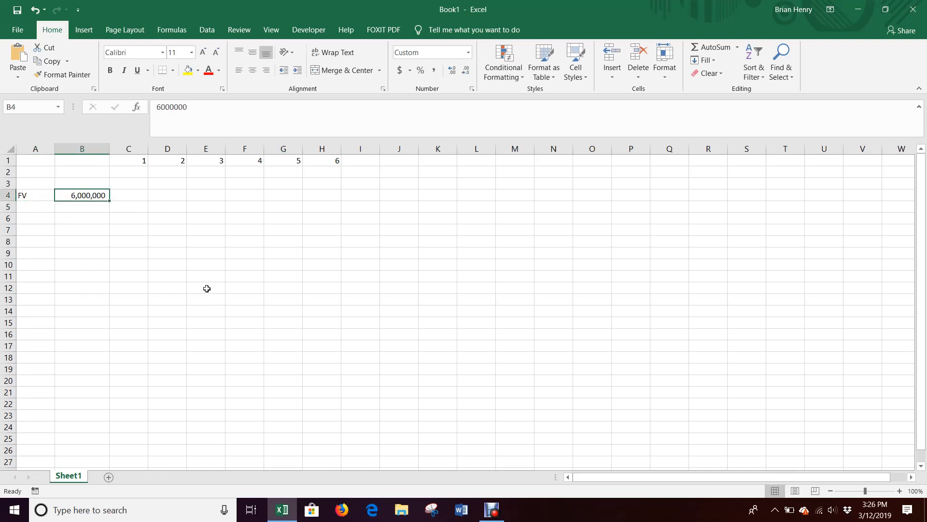
Step: Make the FV value in B4 negative by adding a minus sign
left_click(155, 107)
type("-")
key("Return")
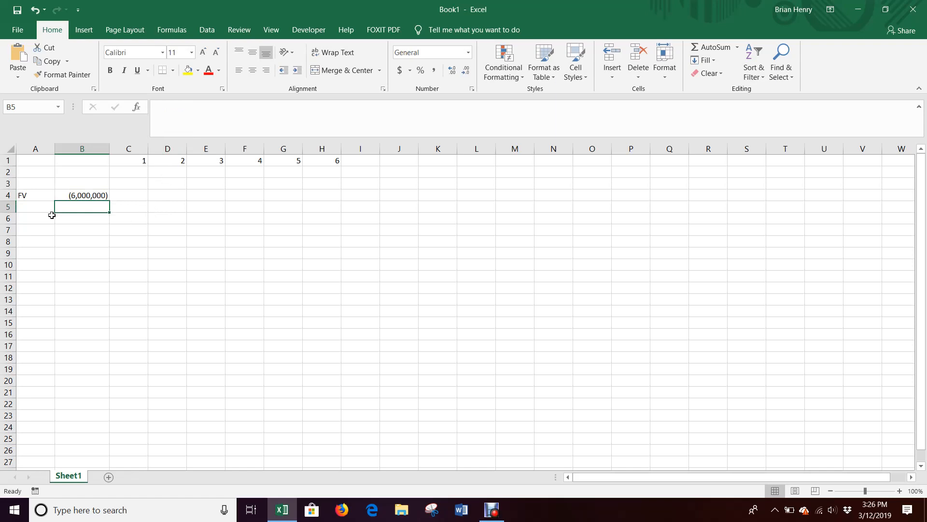
Step: Enter the label PV in A5 and the value 4500000 in B5
key("Left")
type("PV")
key("Tab")
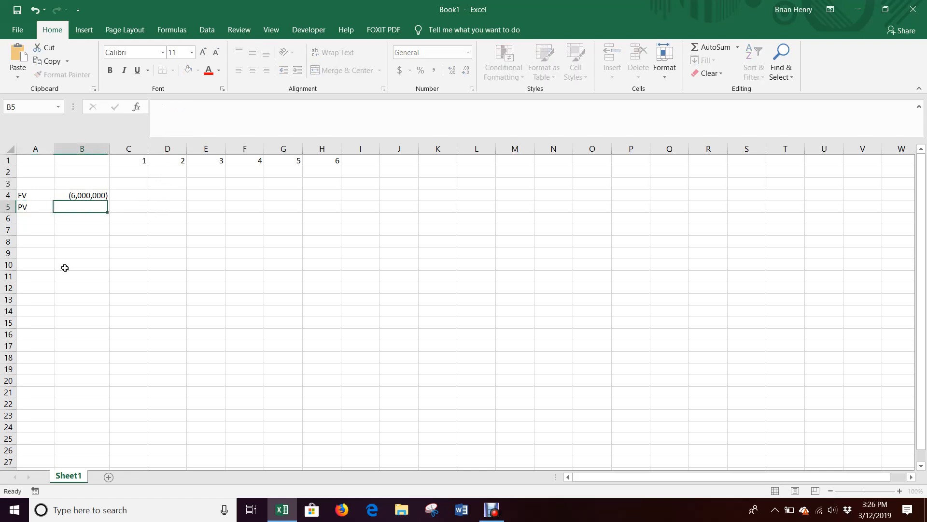
type("4500000")
key("Return")
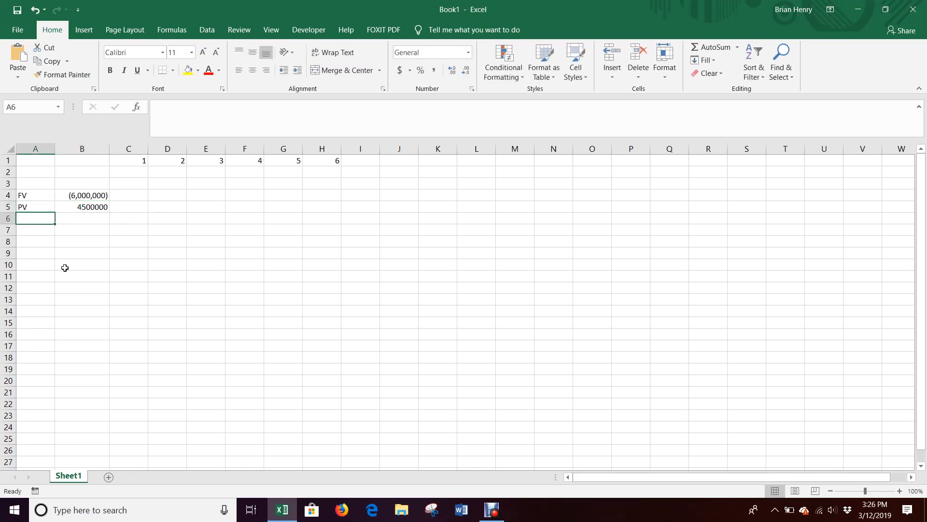
Step: Format the PV value in B5 with comma style and no decimal places
key("Right")
key("Up")
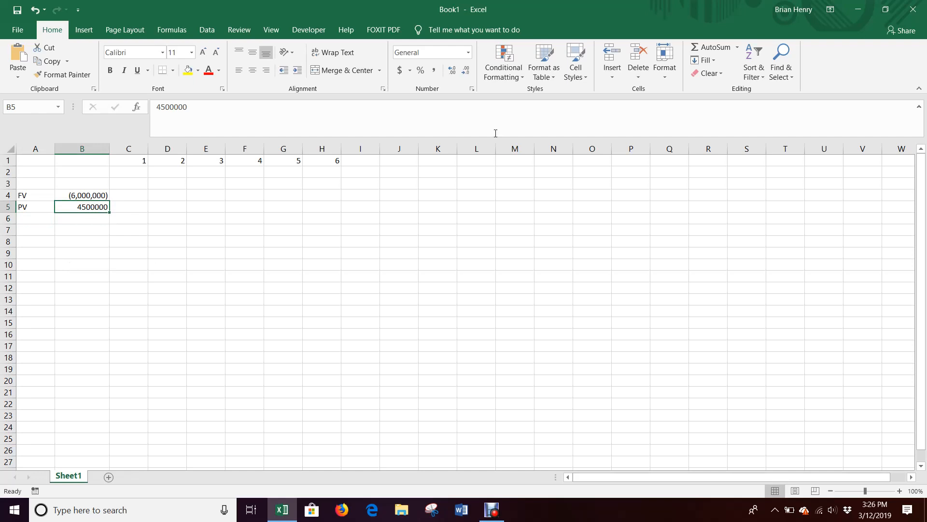
left_click(433, 70)
left_click(466, 71)
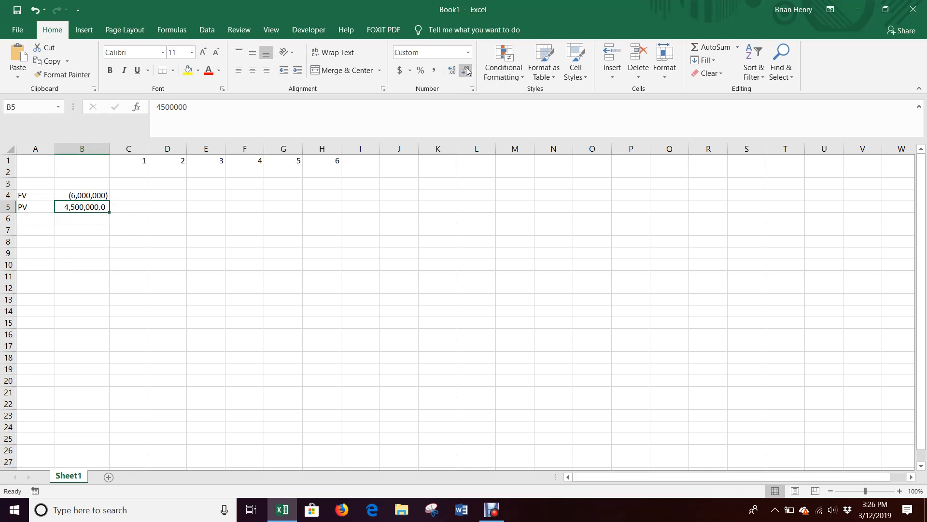
left_click(465, 70)
Step: Enter the label N in A6 and the value 6 in B6
left_click(30, 220)
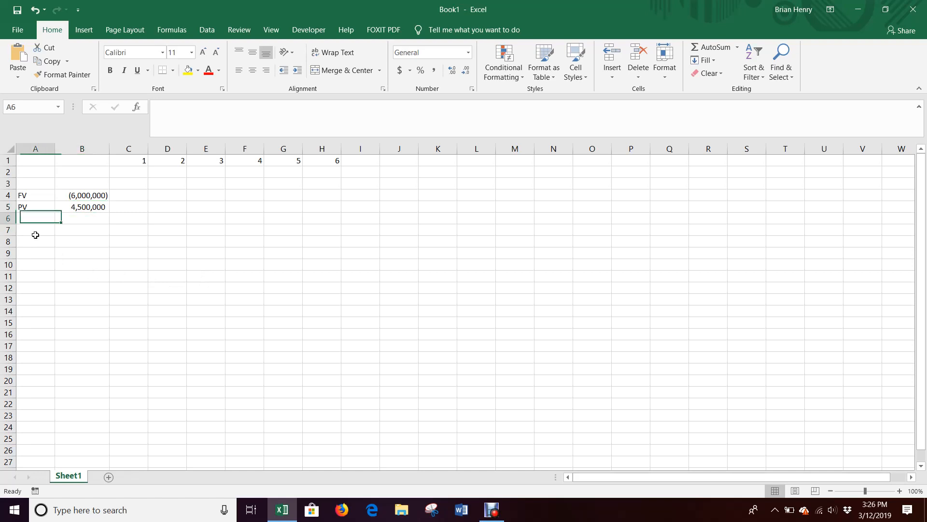
type("N")
key("Tab")
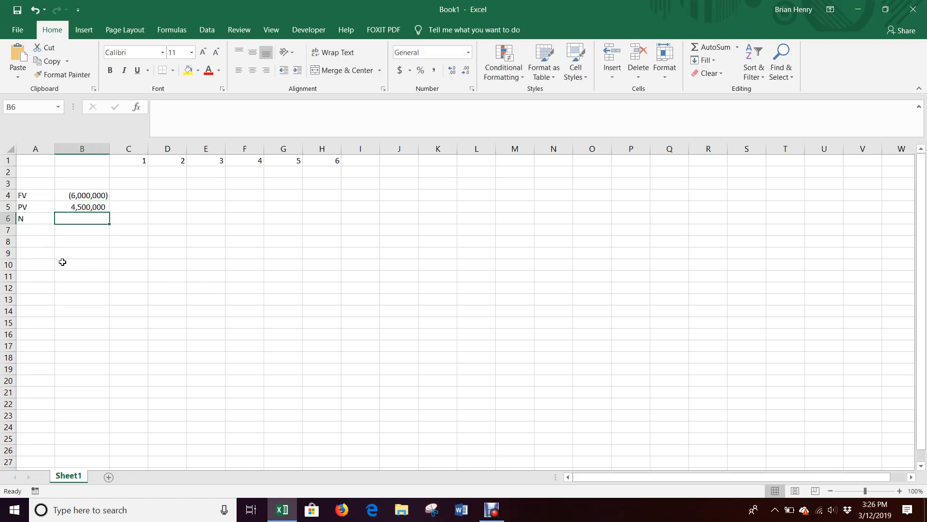
type("6")
key("Return")
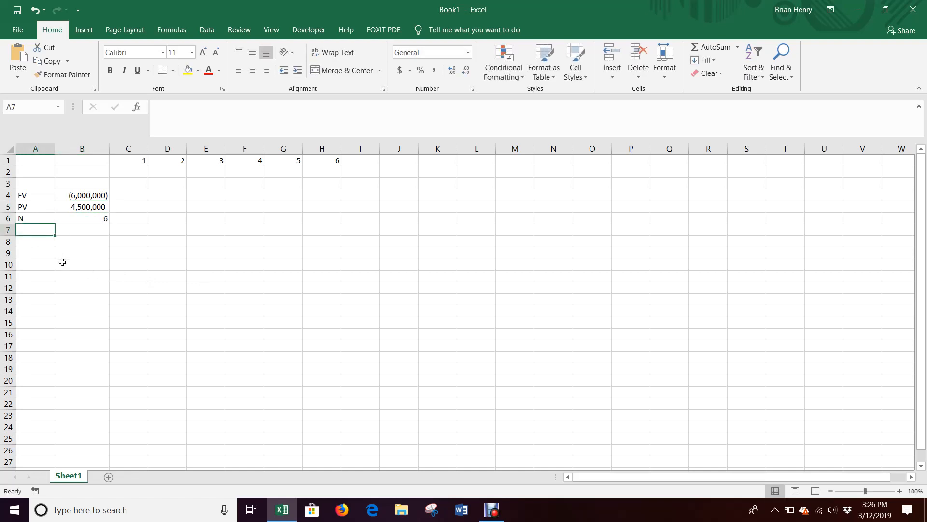
Step: Label A8 Rate and compute the rate in B8 with =RATE(B6,0,B5,B4)
key("Down")
type("Rate")
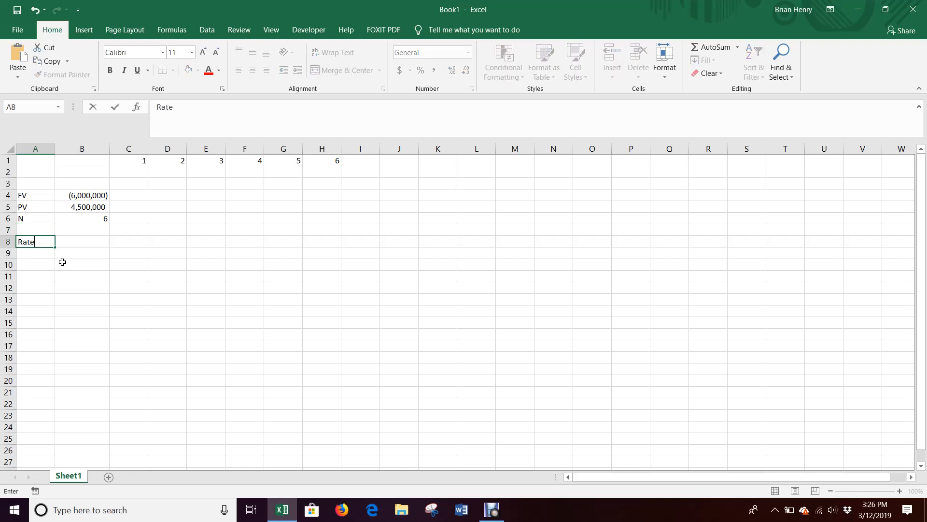
key("Tab")
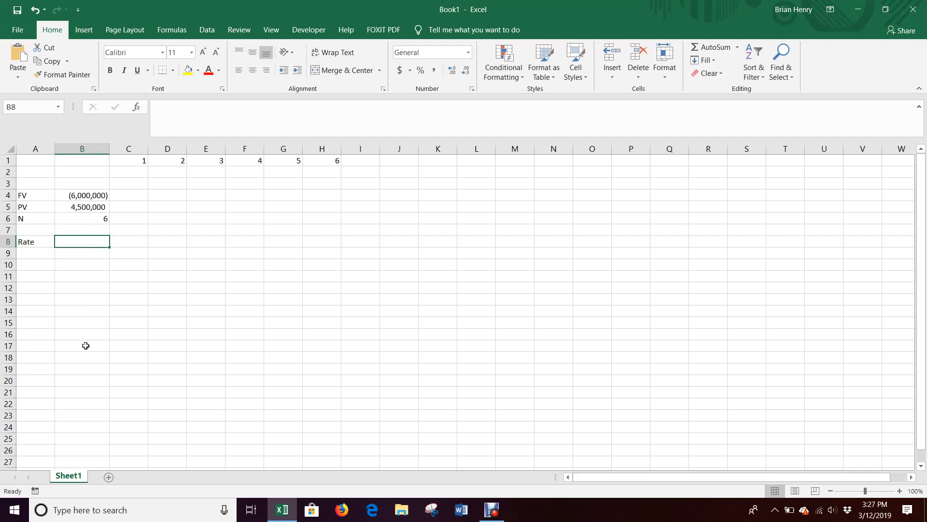
type("=rate(")
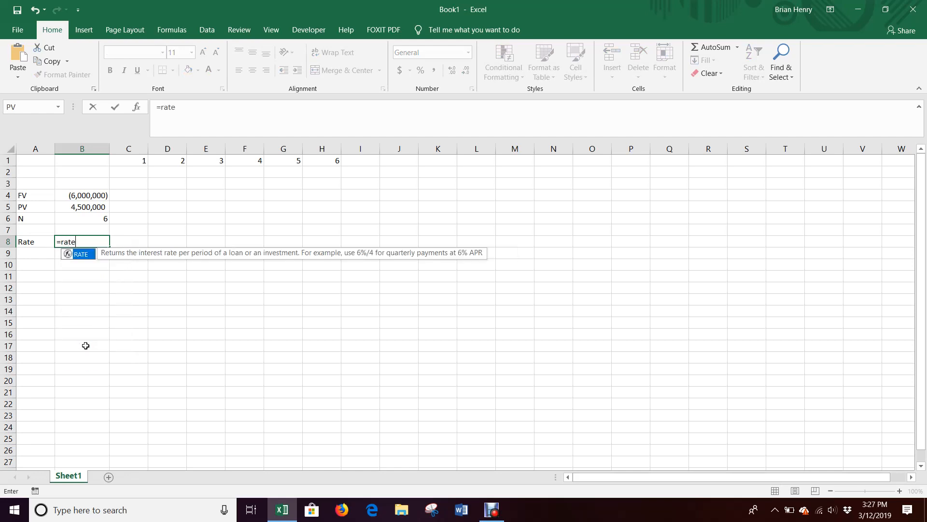
left_click(91, 218)
type(",")
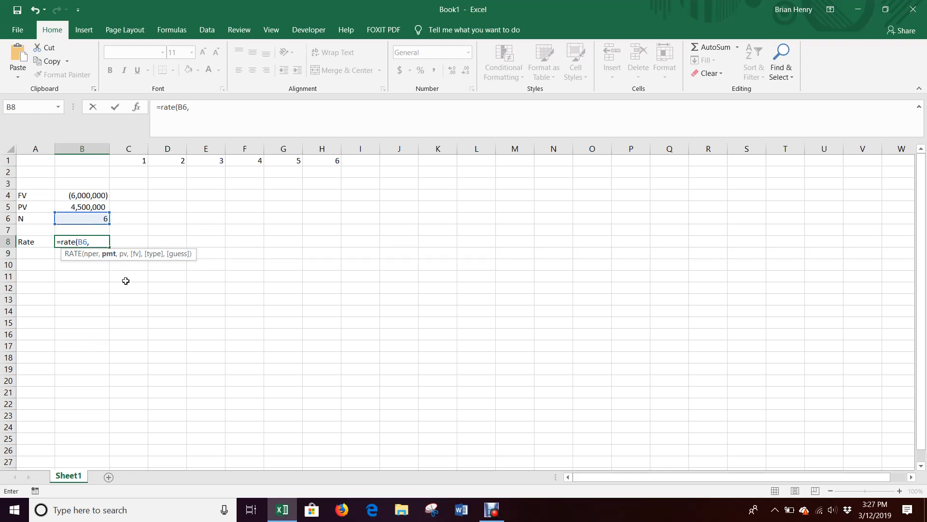
type("0,")
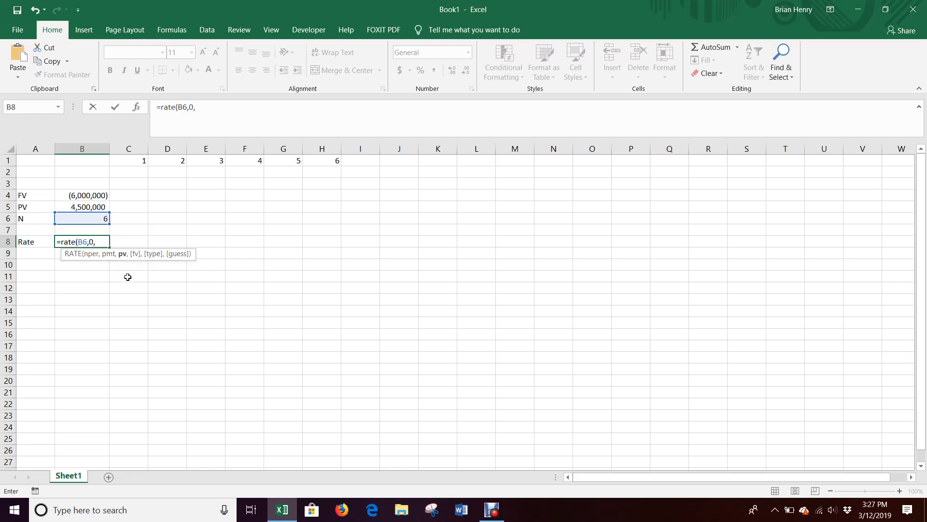
left_click(93, 207)
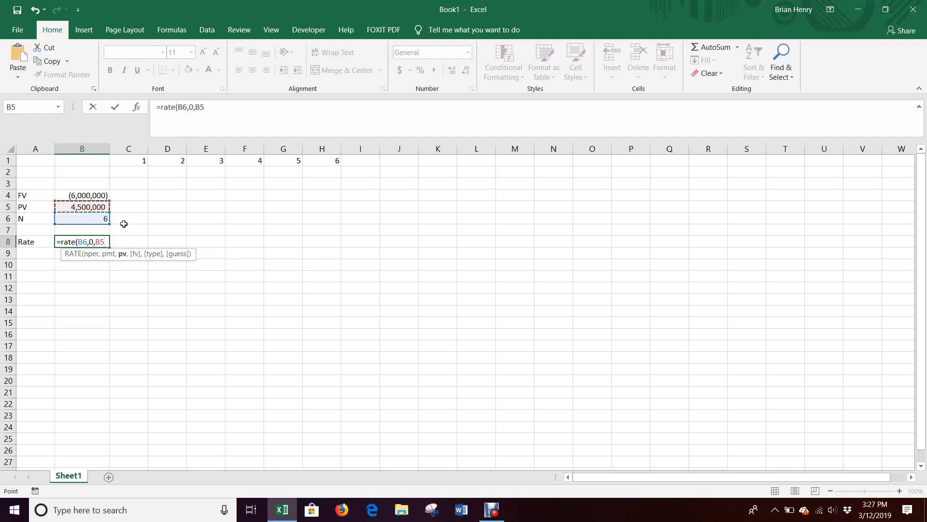
type(",")
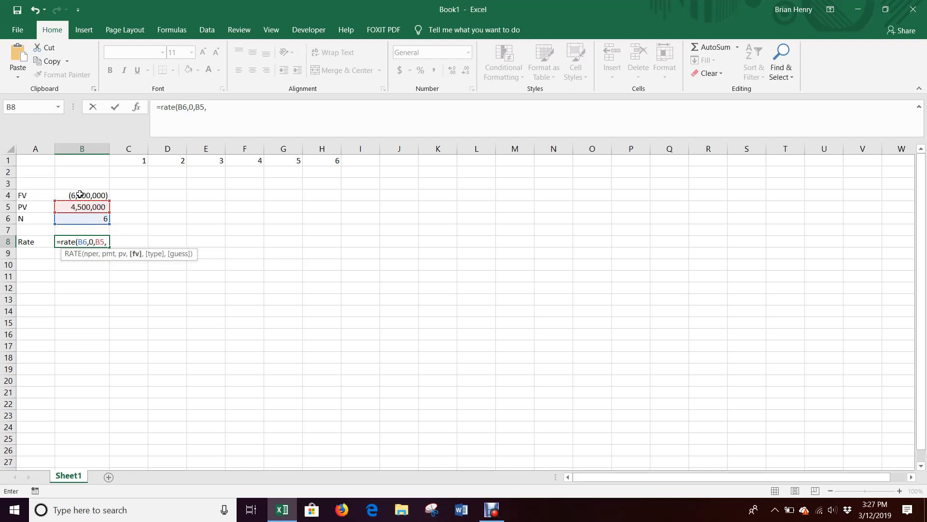
left_click(79, 195)
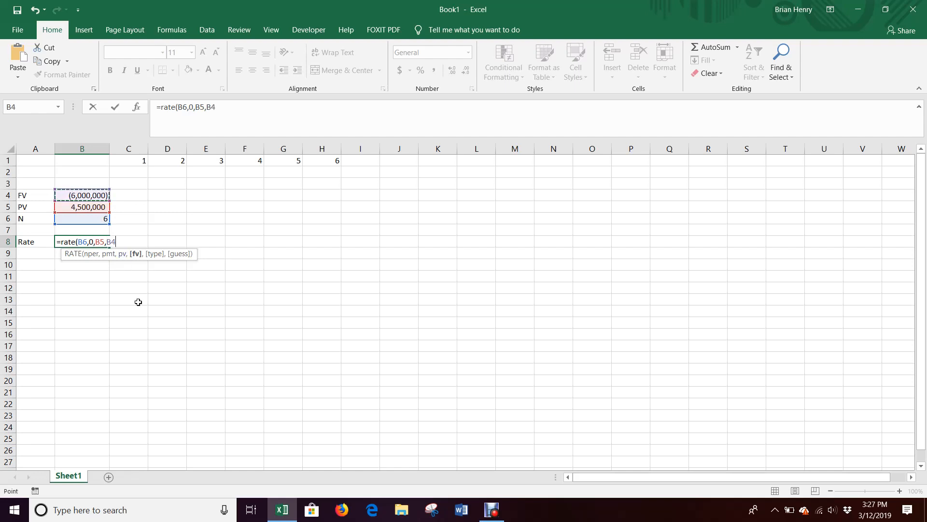
key("Return")
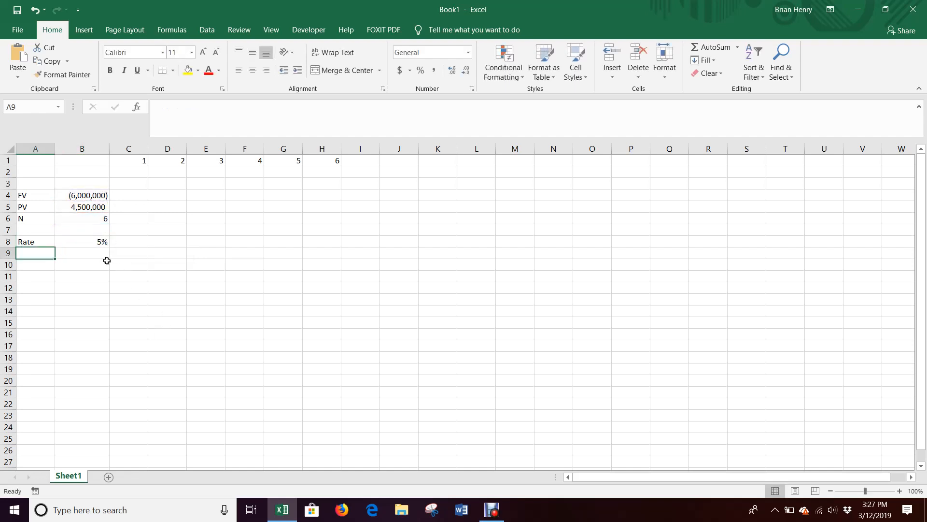
Step: Show the rate in B8 with two decimal places
left_click(97, 242)
left_click(451, 72)
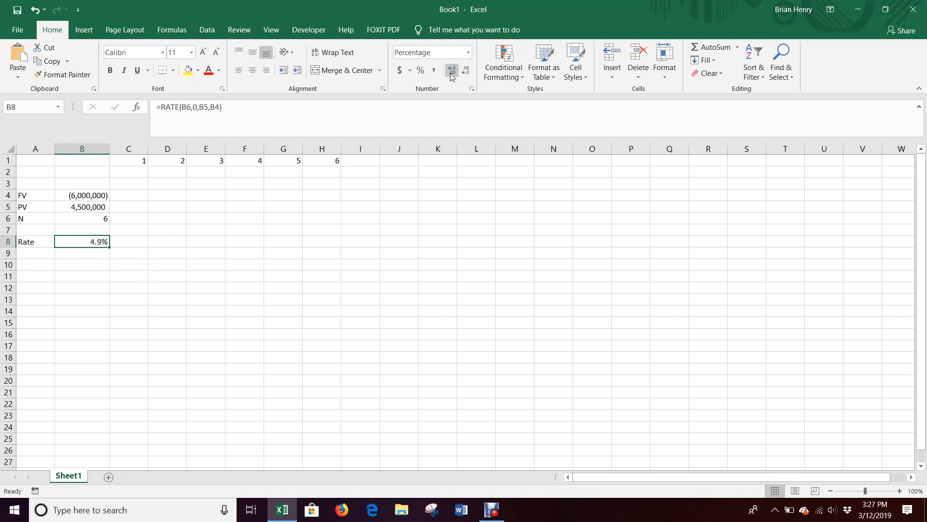
left_click(451, 72)
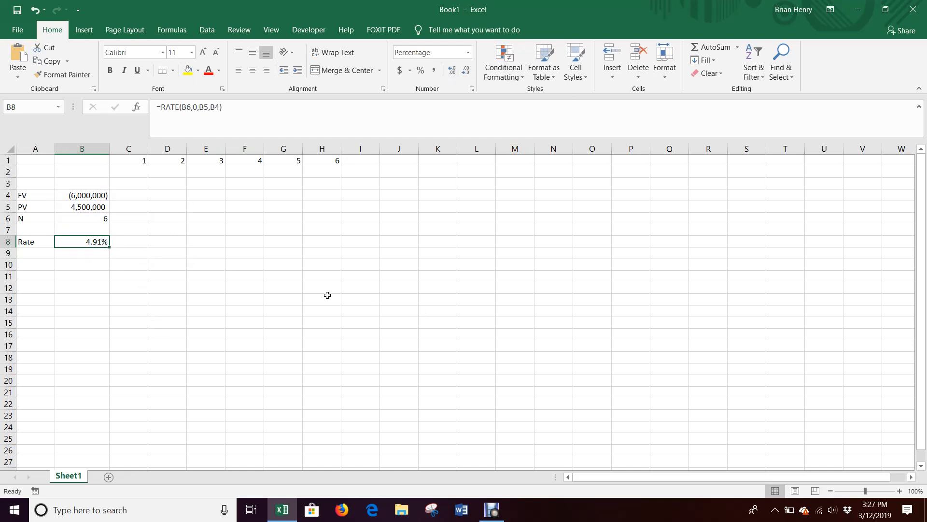
Step: In C2, enter the formula =B5*(1+$B$8) to grow the PV by one period
left_click(128, 173)
type("=")
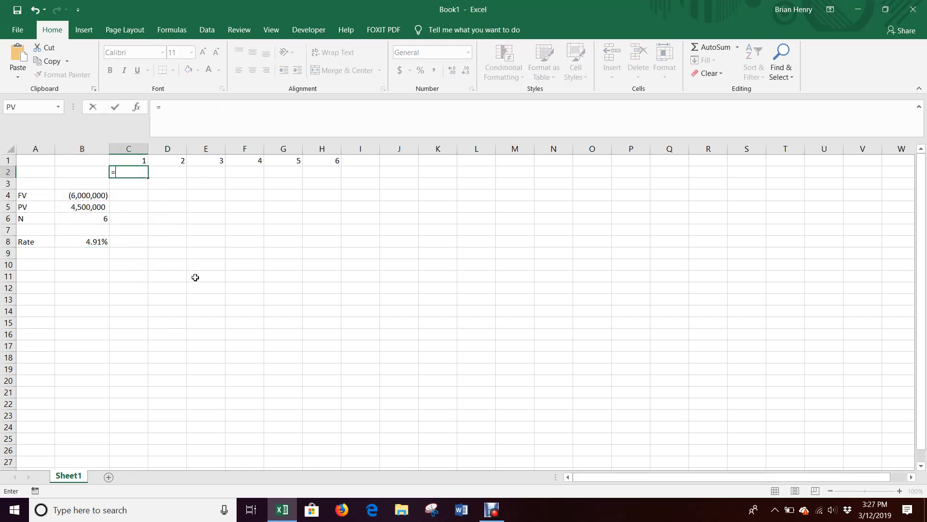
key("Down")
key("Down")
key("Down")
key("Left")
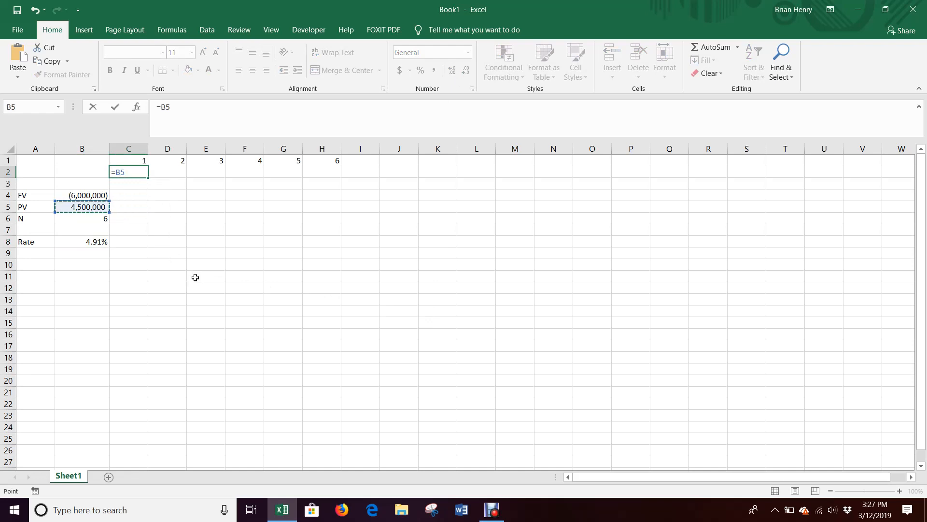
type("*(1+")
left_click(100, 246)
key("F4")
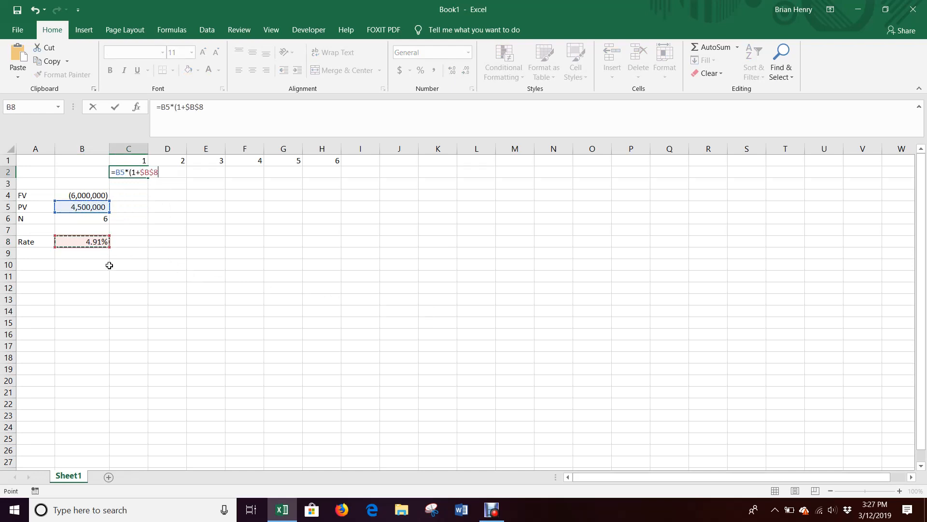
type(")")
key("Return")
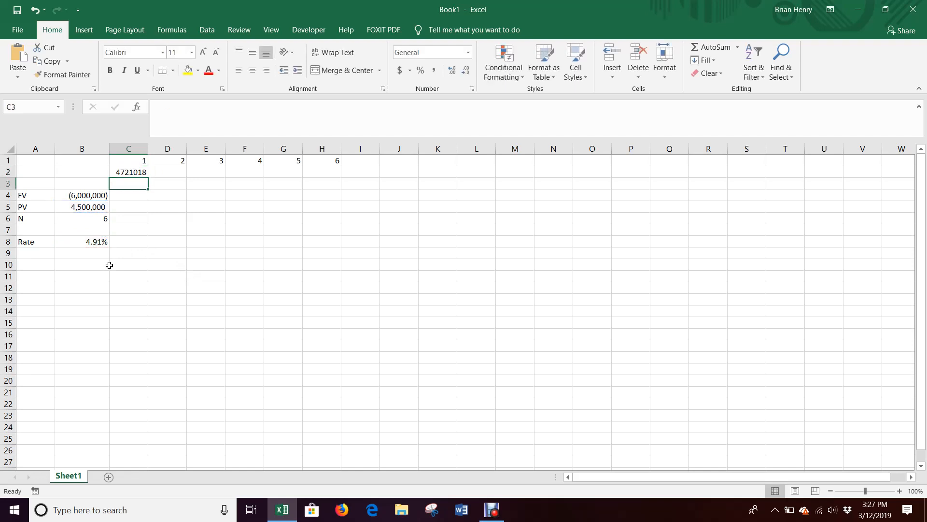
Step: In D2, enter the formula =C2*(1+$B$8) to grow the previous period's value
left_click(159, 173)
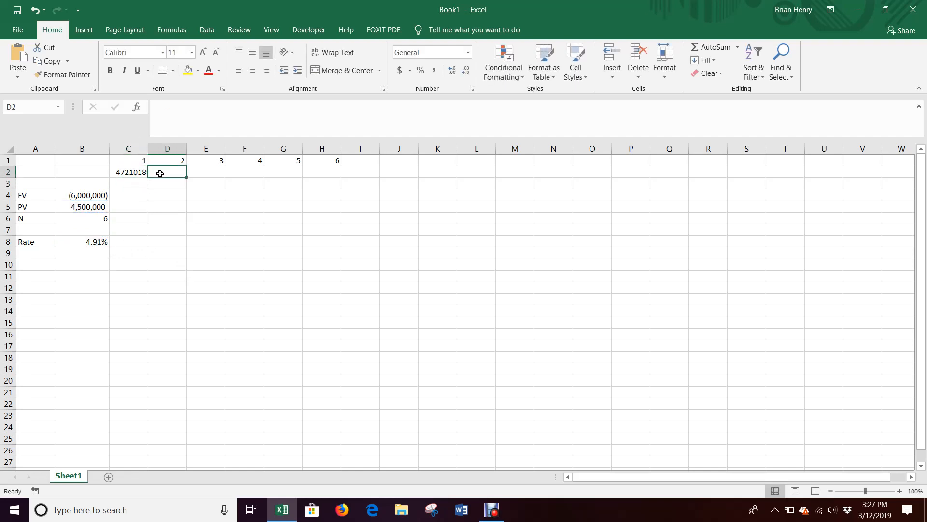
type("=")
key("Left")
type("*")
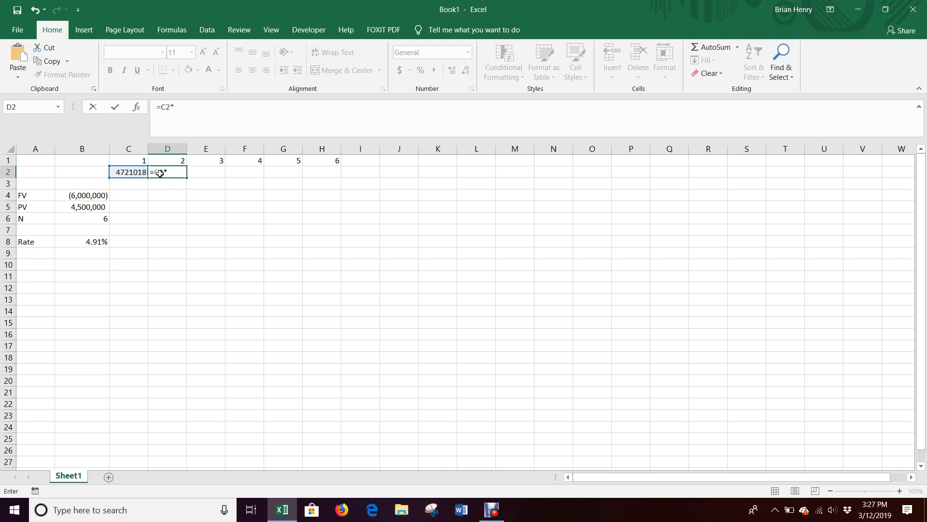
type("(1+")
left_click(100, 240)
key("F4")
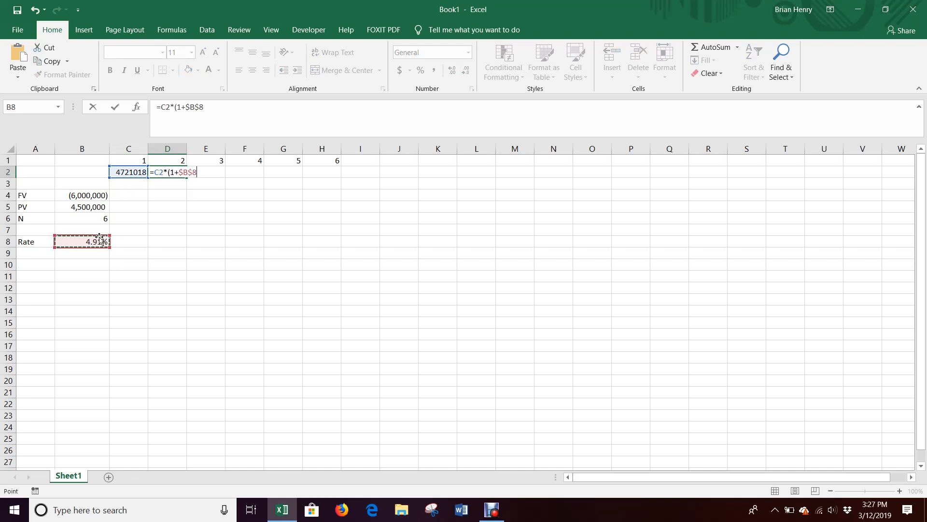
type(")")
key("Return")
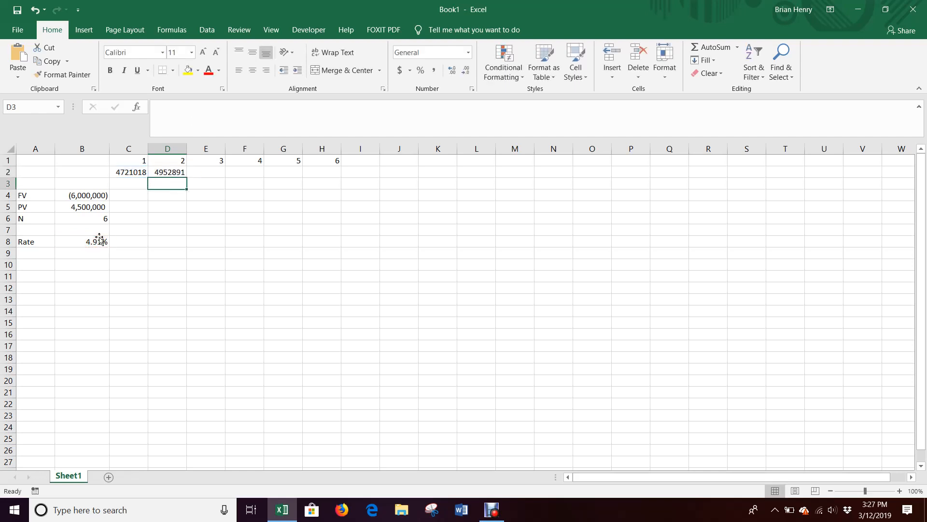
Step: Fill the D2 formula across through H2 and check the final period's value
left_click(162, 176)
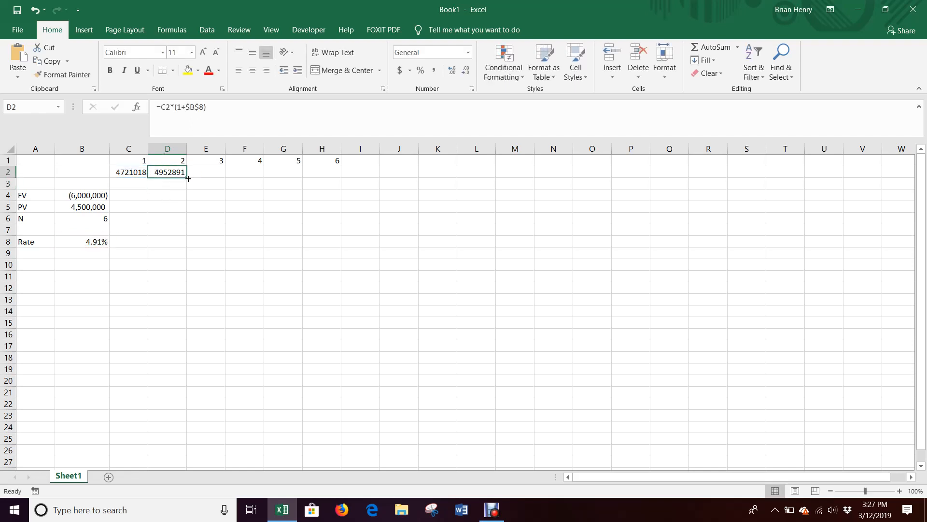
left_click_drag(188, 178, 338, 174)
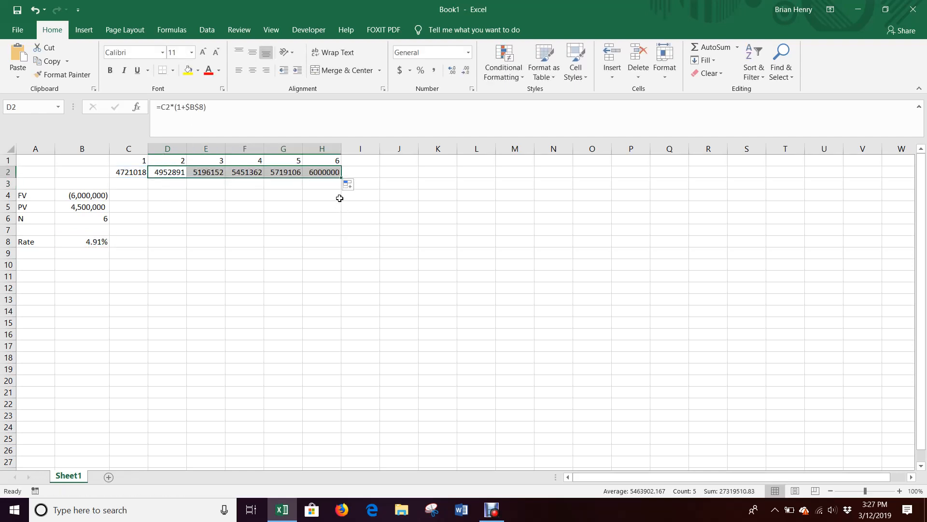
left_click(329, 174)
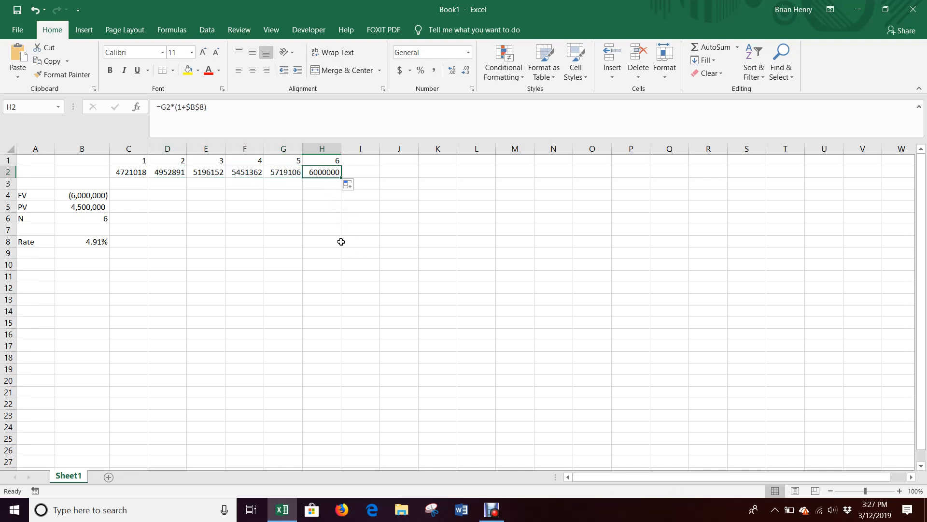
Step: Format the period values in C2:H2 with comma style and no decimal places
key("ctrl+shift+Left")
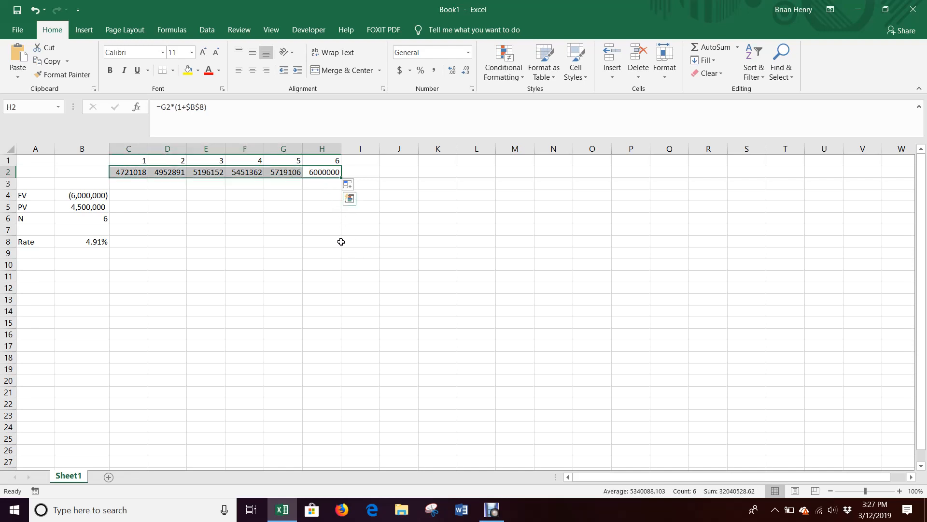
left_click(433, 70)
left_click(467, 73)
left_click(467, 72)
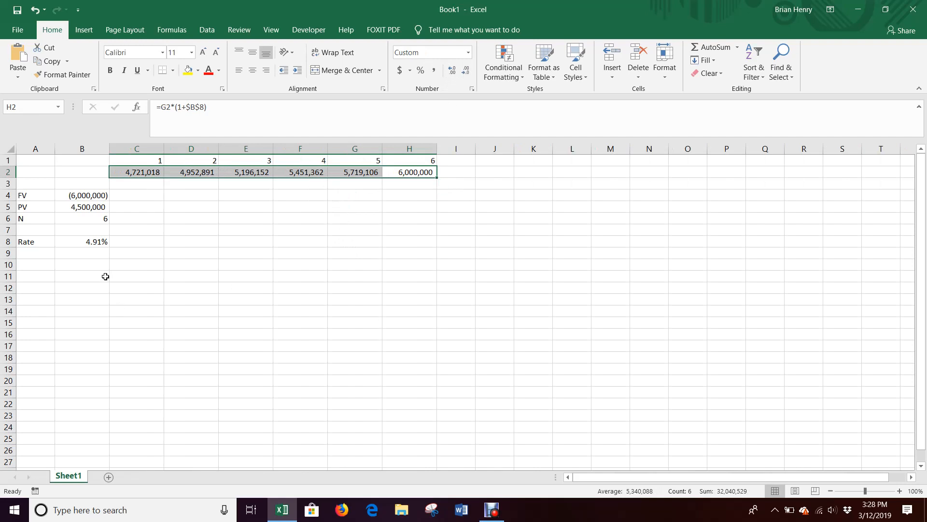
Step: Change the present value in B5 to 3,500,000
left_click(93, 240)
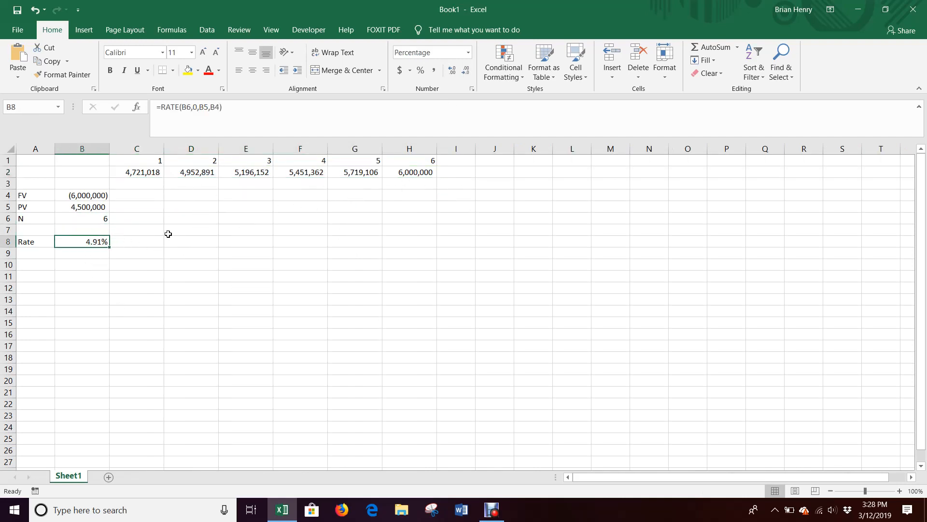
left_click(91, 209)
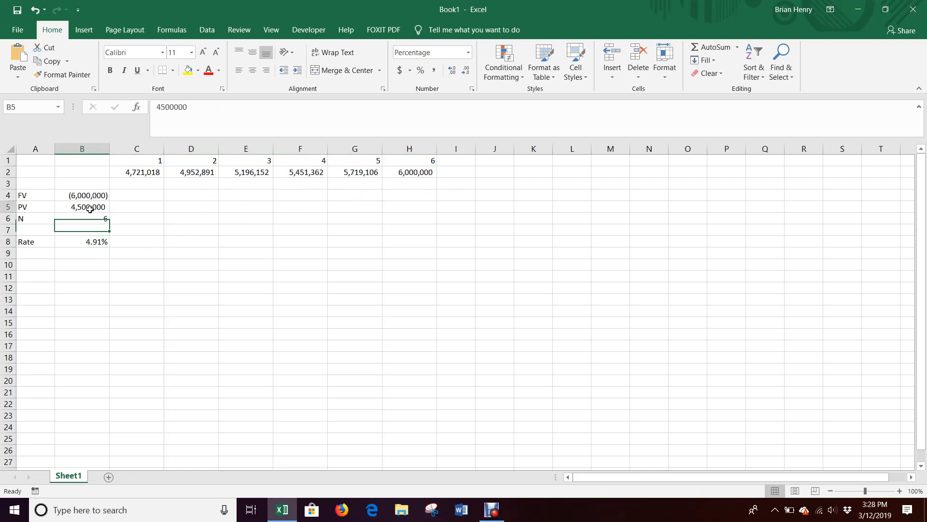
type("3,50")
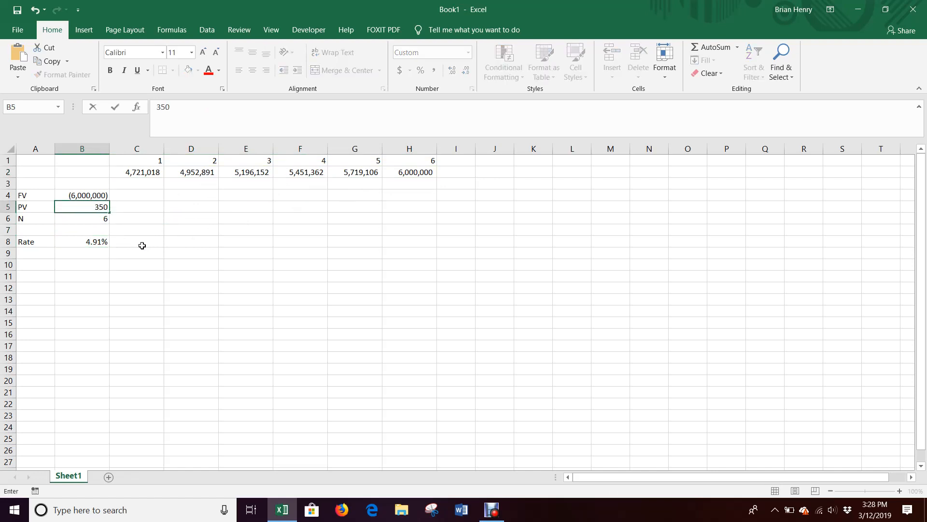
type("0,000")
key("Return")
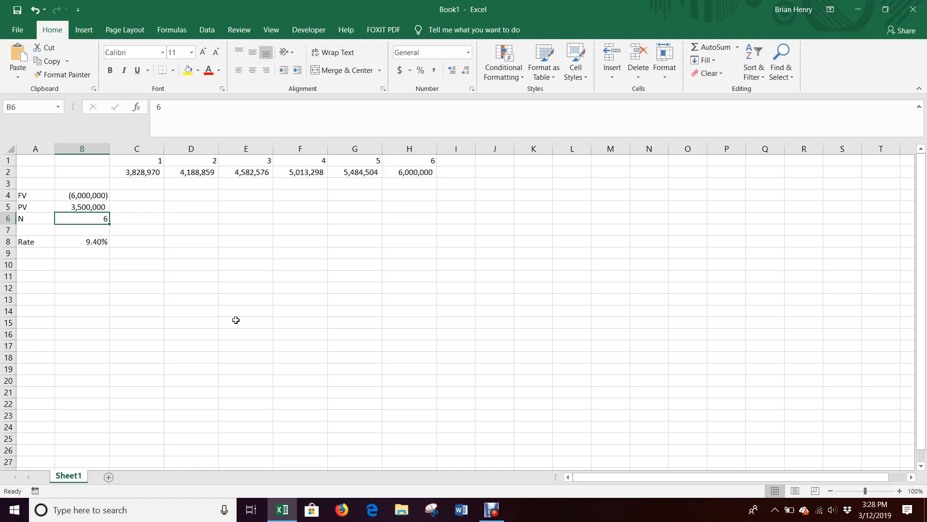
Step: Move the Rate label and value down to row 9 and label A7 as PMT
left_click(42, 243)
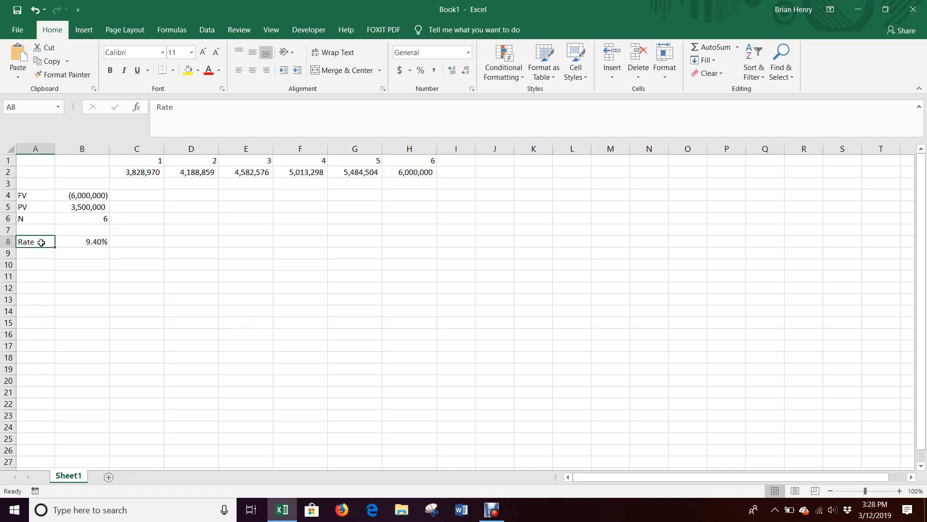
left_click_drag(42, 243, 70, 255)
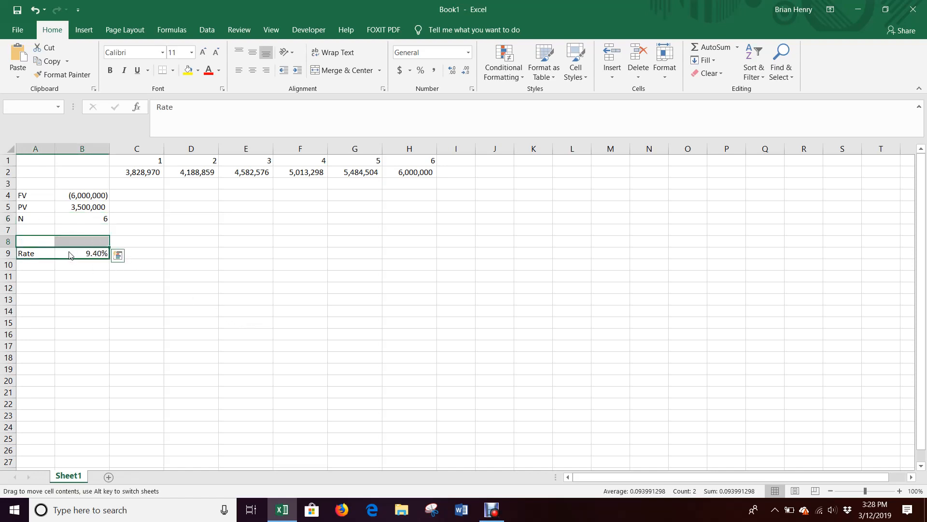
left_click(50, 231)
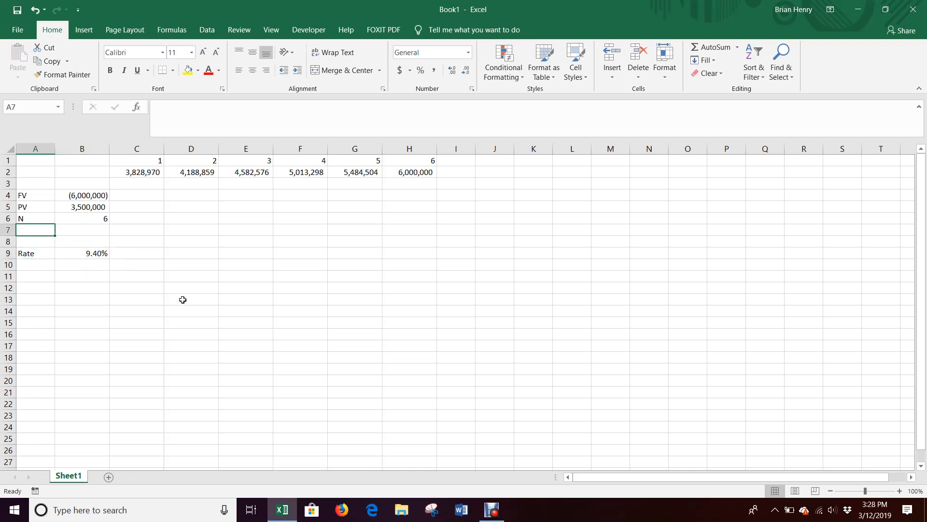
type("PMT")
key("Tab")
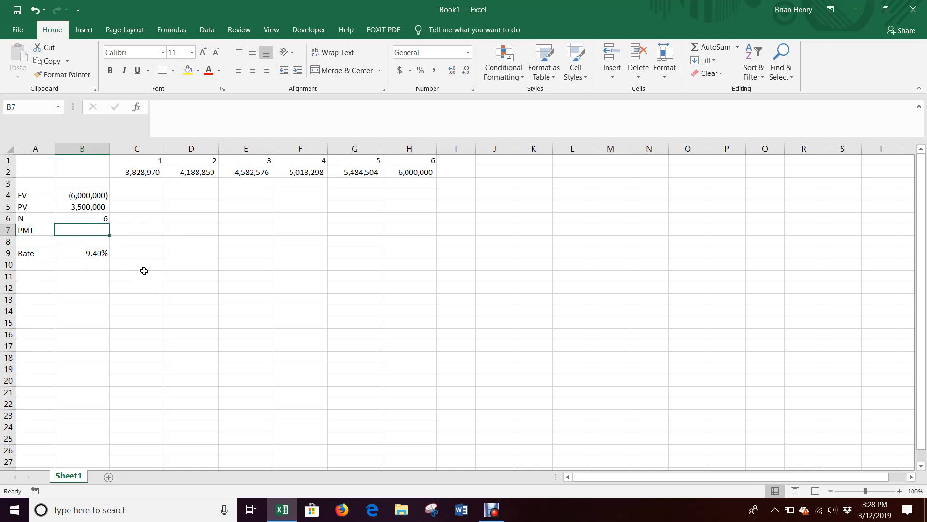
Step: Enter a payment of 150000 in B7 and format it with comma style and no decimals
type("2")
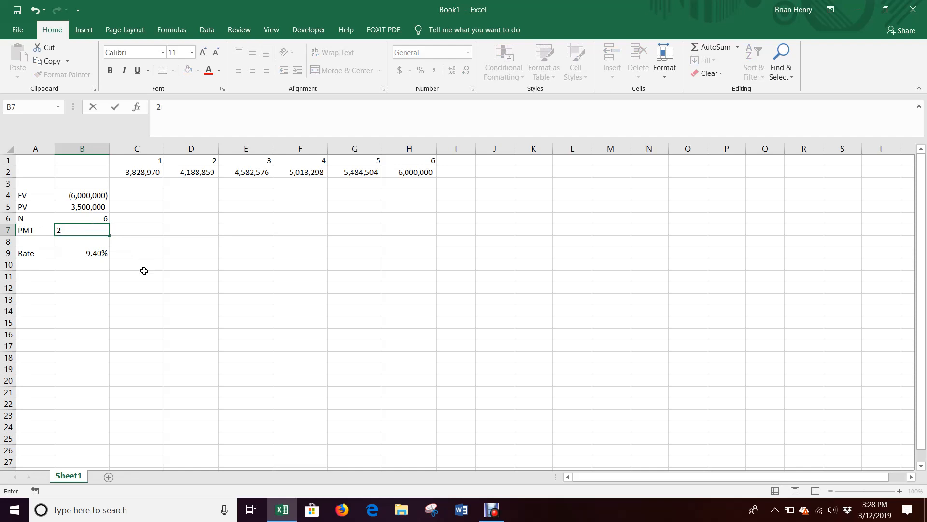
type("150000")
key("Return")
key("Up")
key("Right")
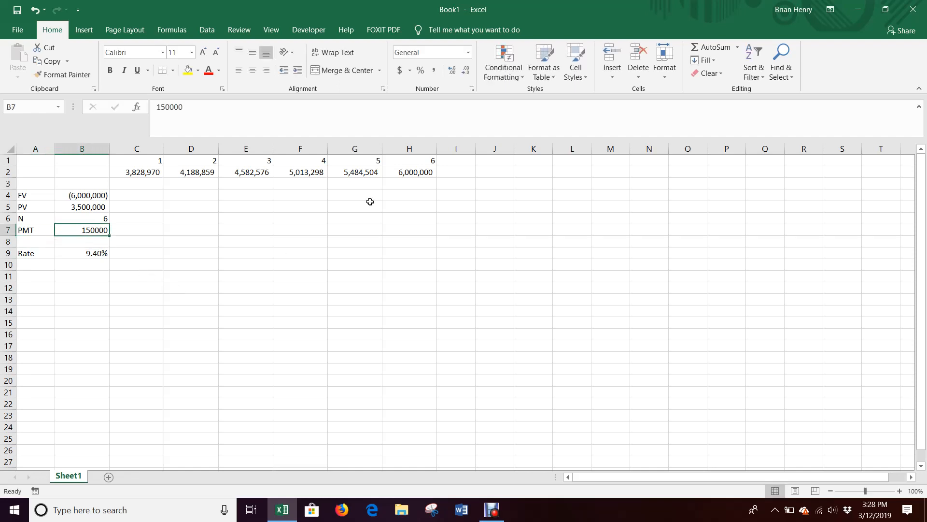
left_click(434, 70)
left_click(464, 70)
left_click(464, 70)
Step: Edit the rate formula in B9 to =RATE(B6,B7,B5,B4) so it uses the payment cell
double_click(97, 252)
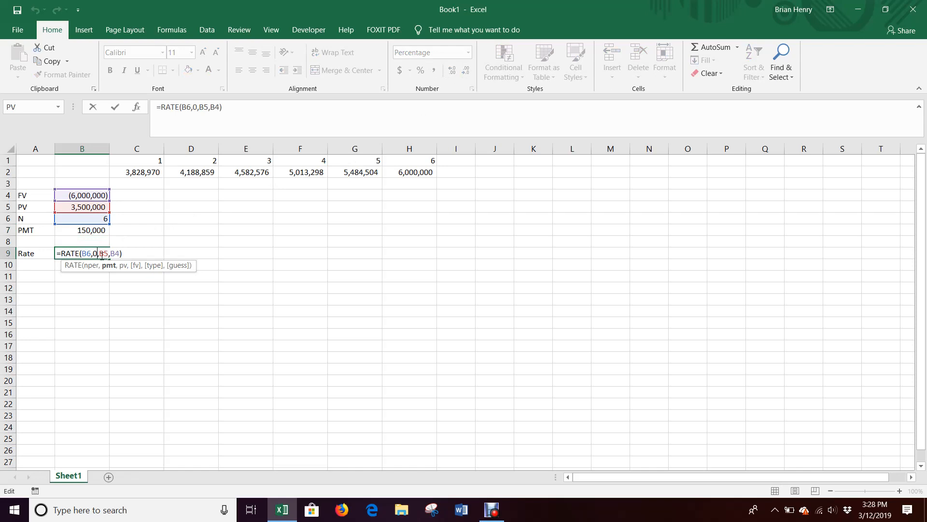
key("BackSpace")
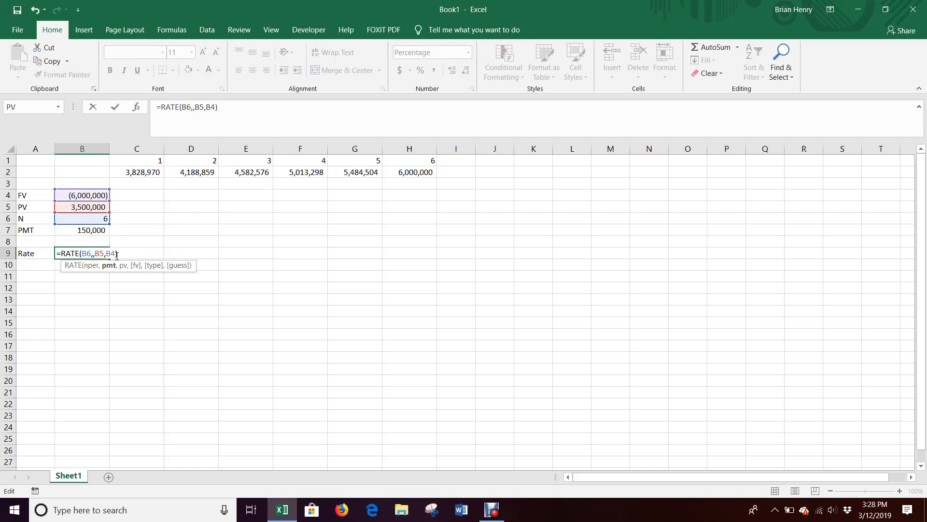
type("150")
key("BackSpace")
key("BackSpace")
key("BackSpace")
left_click(100, 234)
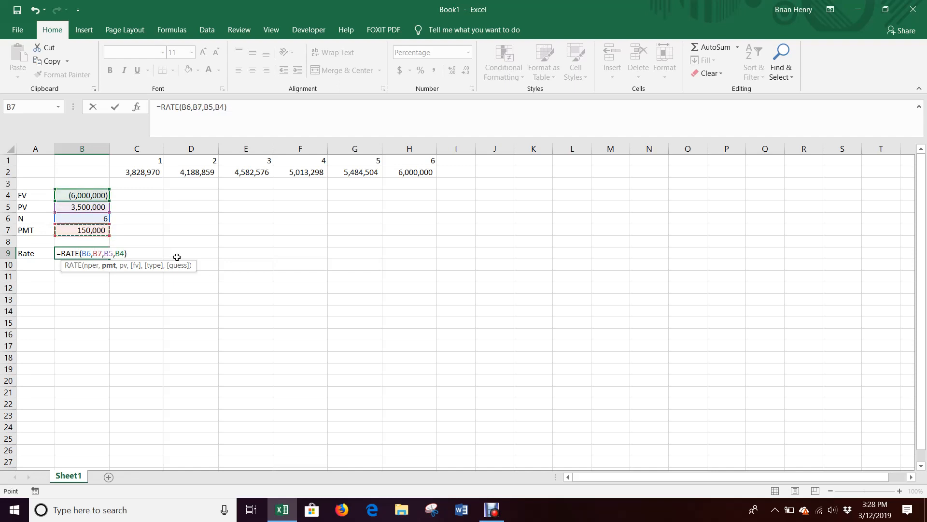
key("Return")
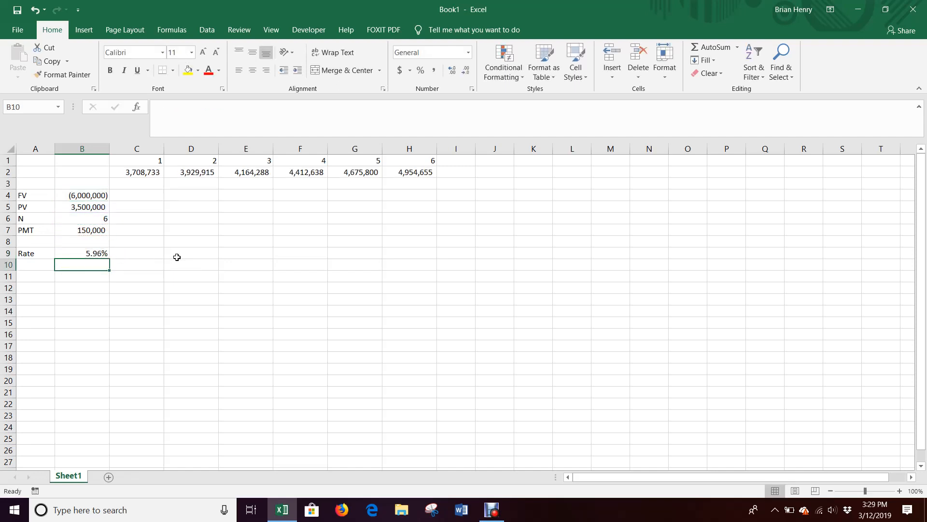
Step: Edit the C2 formula to =B5*(1+$B$9)+B7 to add the payment each period
key("Up")
key("Right")
key("Up")
key("Up")
key("Up")
key("Up")
key("Up")
key("Up")
key("Up")
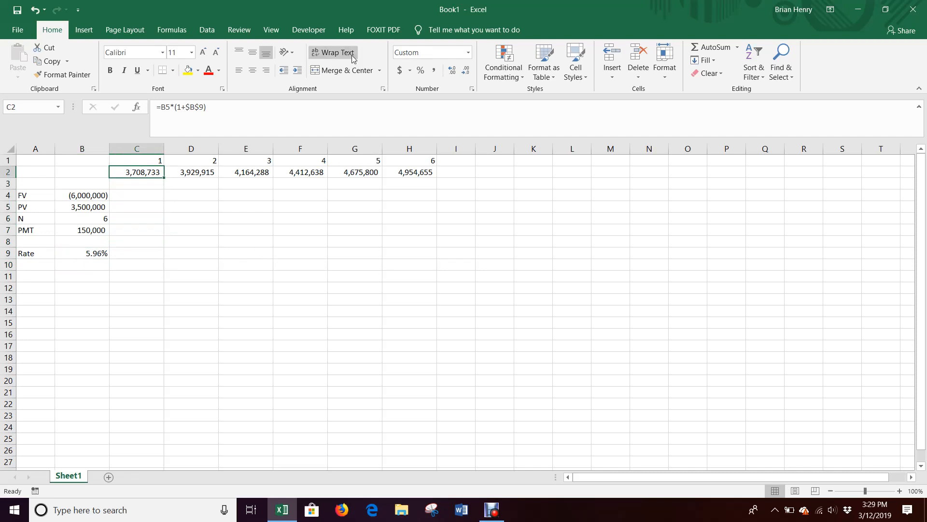
left_click(263, 112)
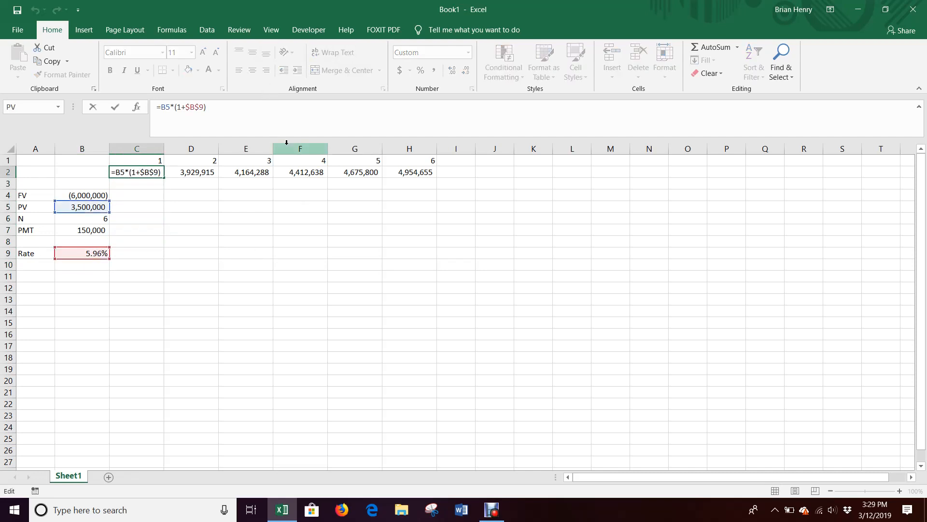
type("+")
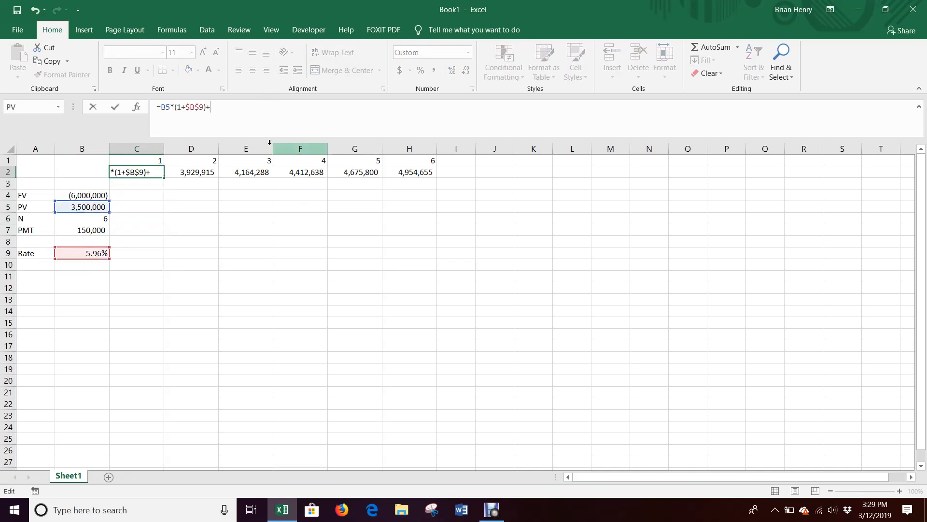
left_click(96, 230)
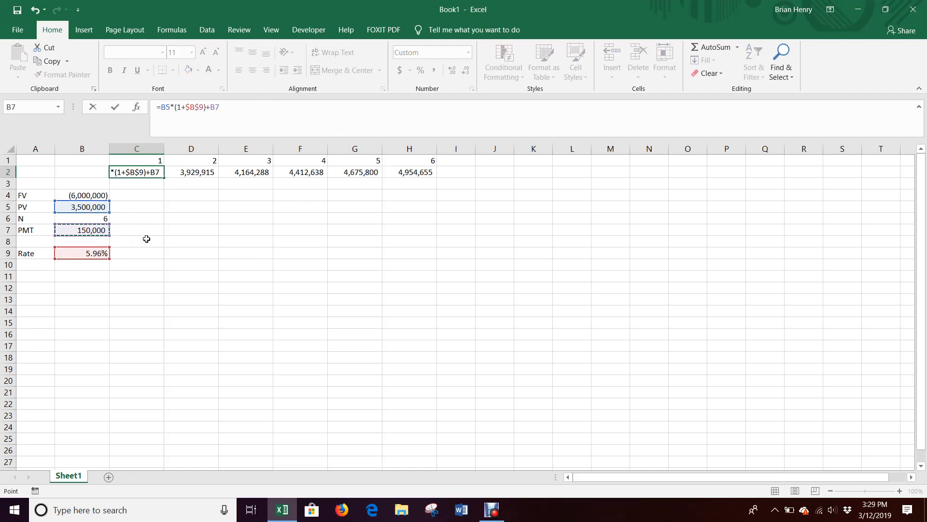
key("Return")
Step: Edit the D2 formula to =C2*(1+$B$9)+$B$7 with an absolute payment reference
left_click(197, 174)
left_click(224, 110)
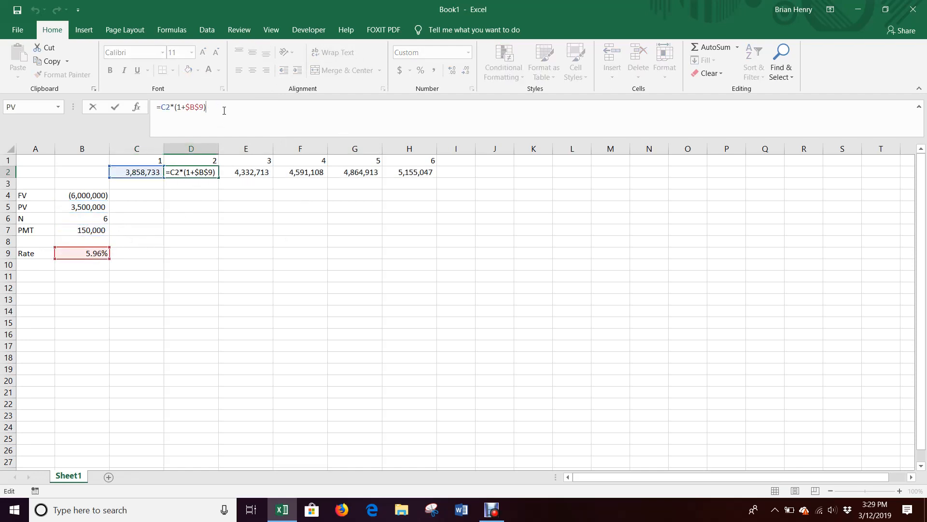
type("+")
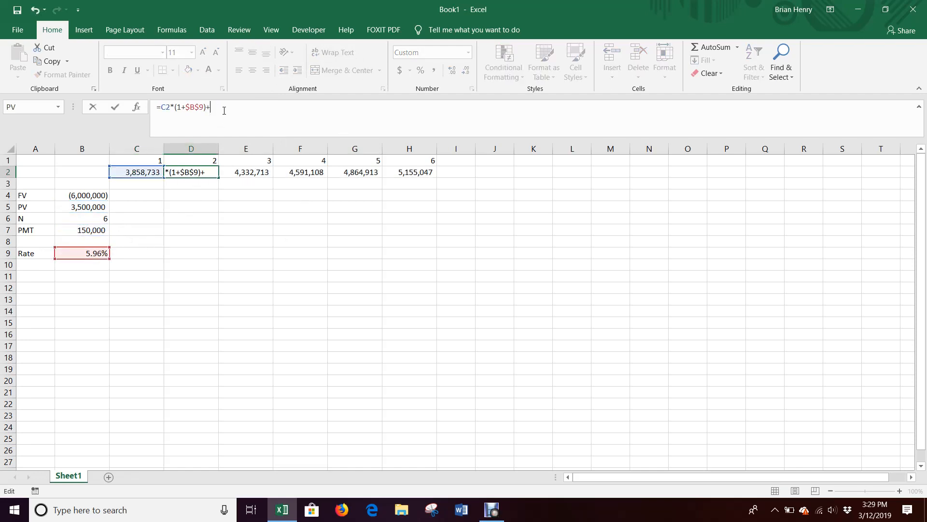
left_click(87, 231)
key("F4")
key("Return")
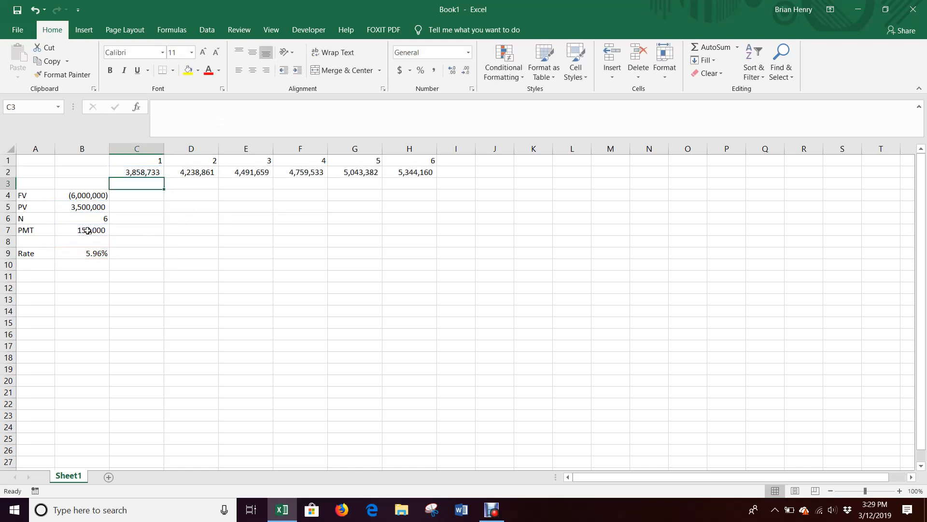
Step: Fill the D2 formula across through H2
key("Right")
key("Up")
key("shift+Right")
key("shift+Right")
key("shift+Right")
key("shift+Right")
key("ctrl+r")
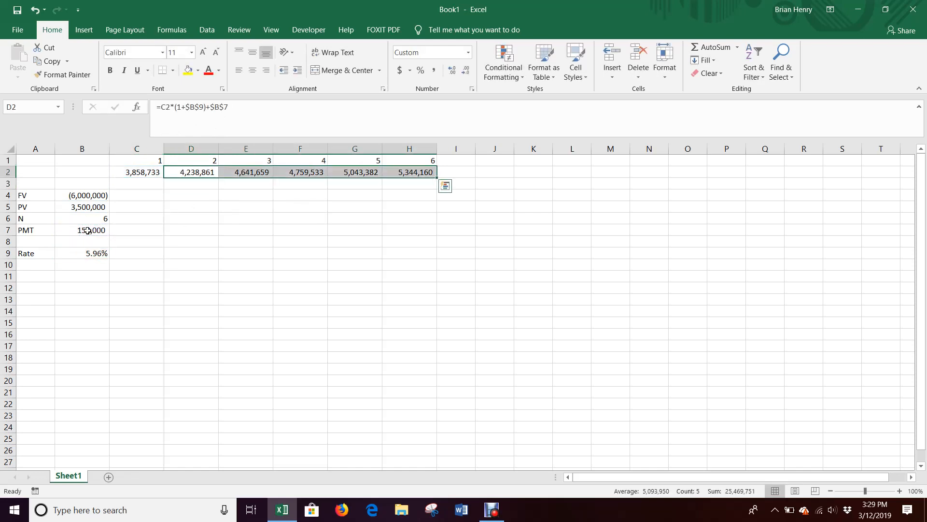
Step: Review the final period value in H2, the RATE formula in B9, and the period formulas in C2 through F2
left_click(413, 173)
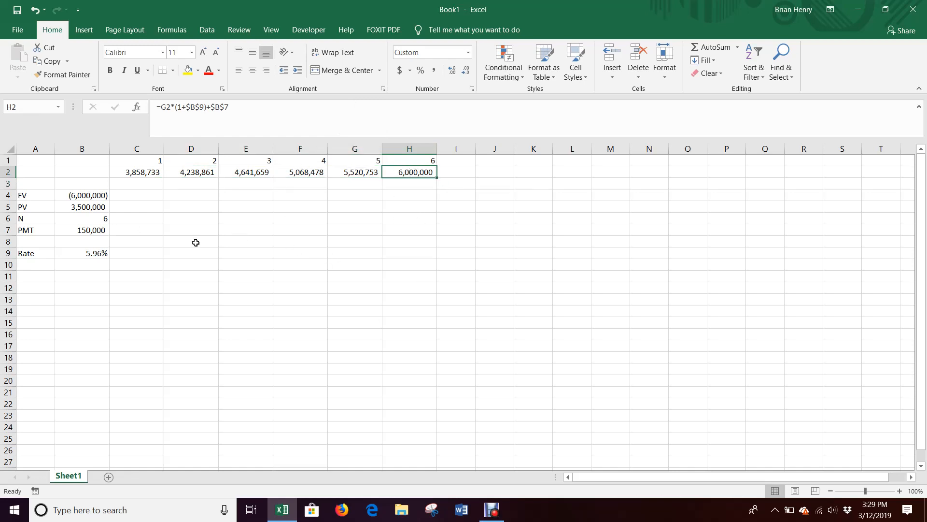
left_click(98, 256)
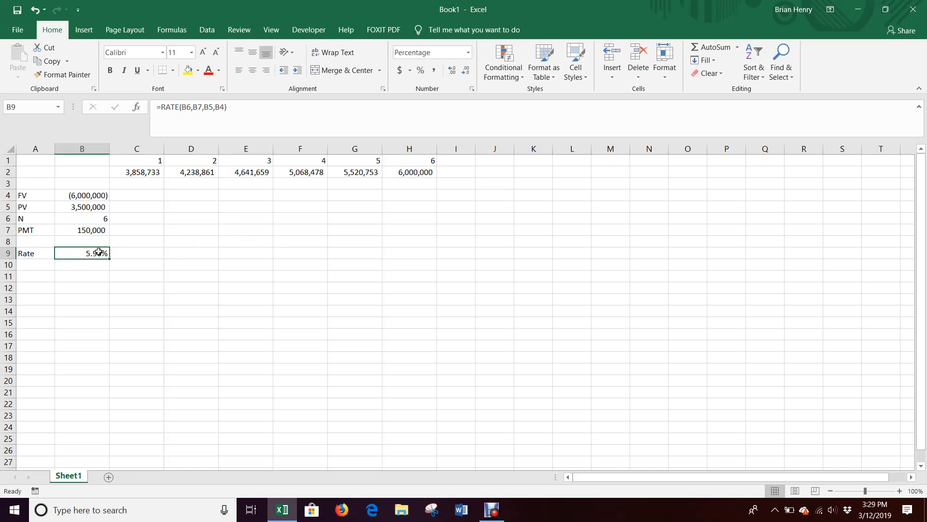
double_click(98, 251)
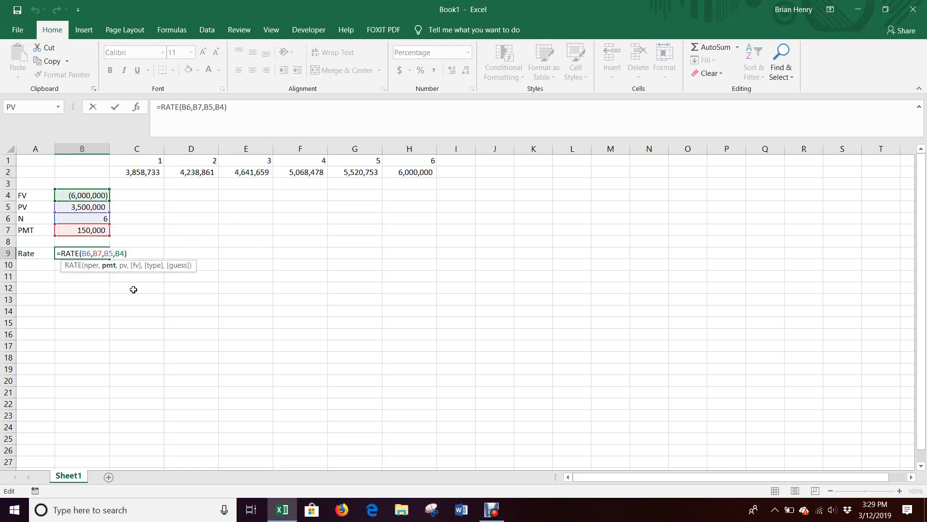
key("ctrl+Return")
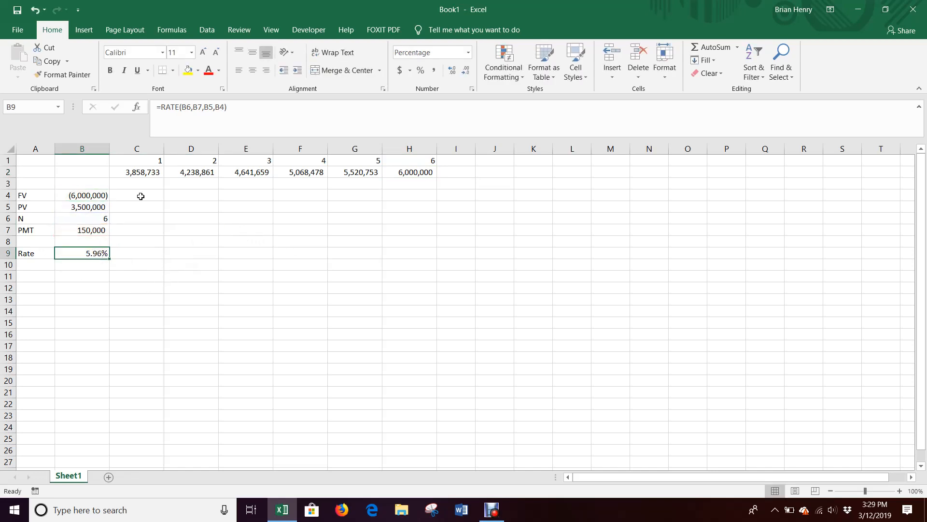
left_click(150, 172)
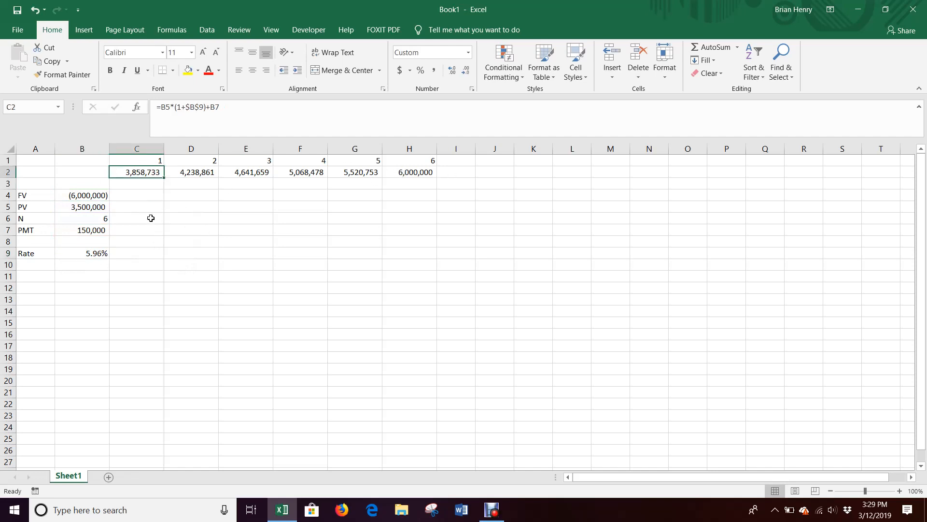
left_click(89, 208)
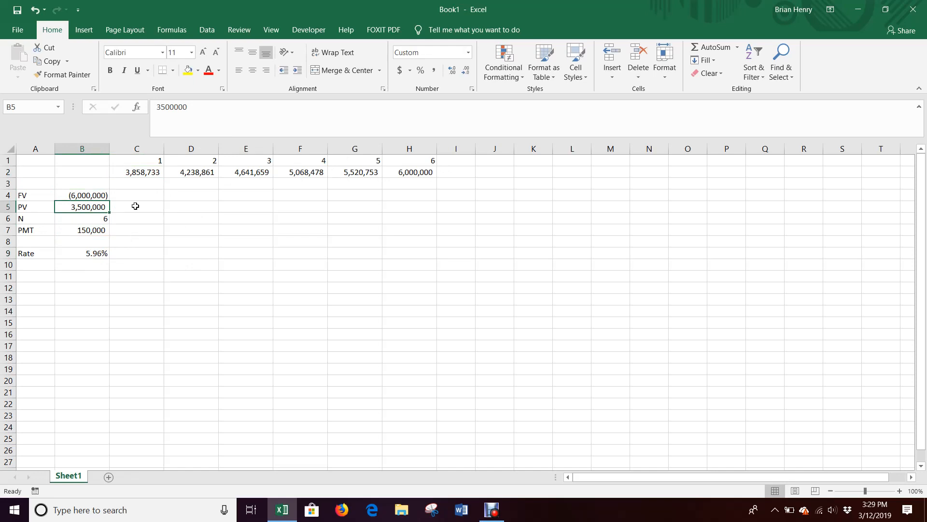
left_click(139, 174)
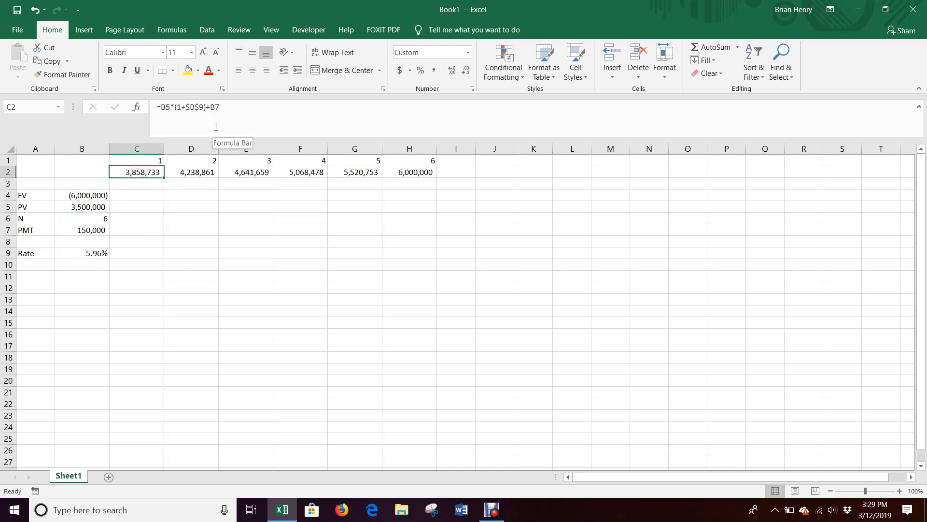
left_click(197, 175)
left_click(243, 175)
left_click(314, 172)
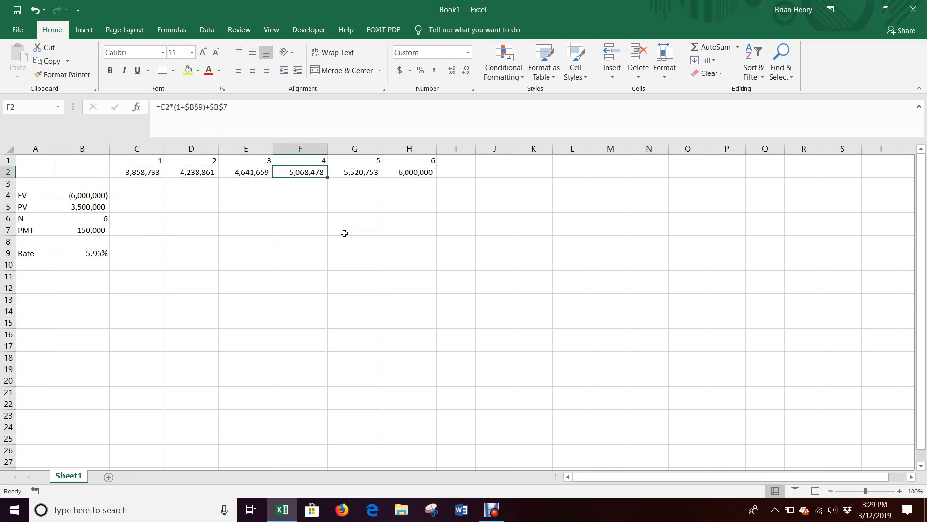